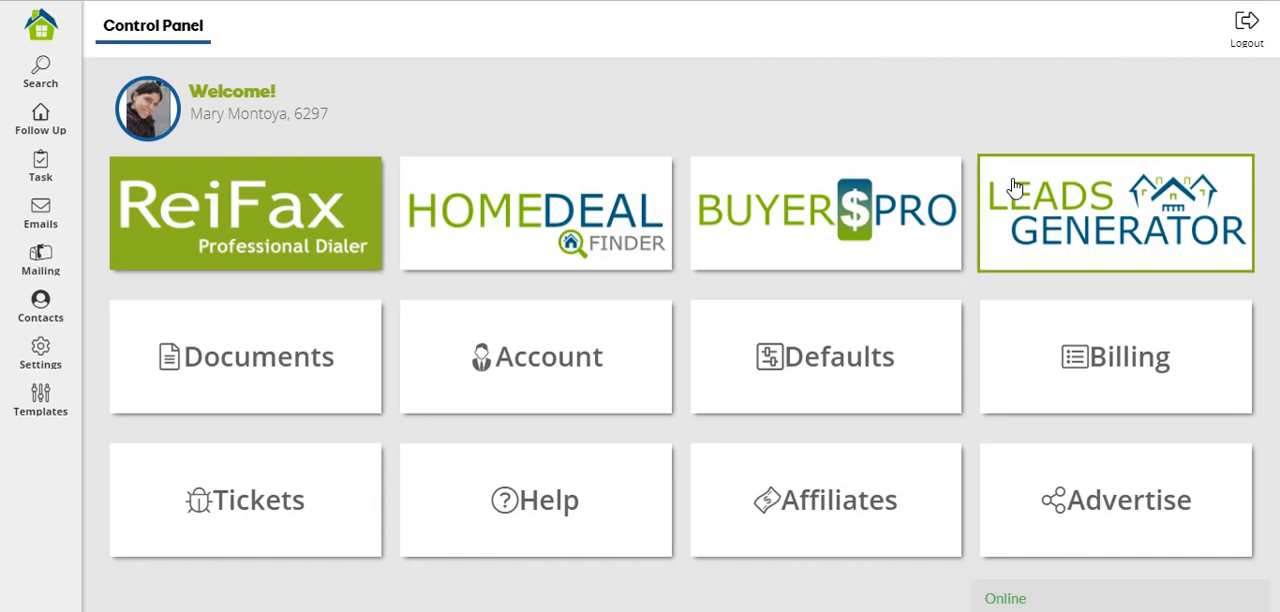
Load the saved search "MP For Sale SFH Potential REO" and run it.
click(47, 73)
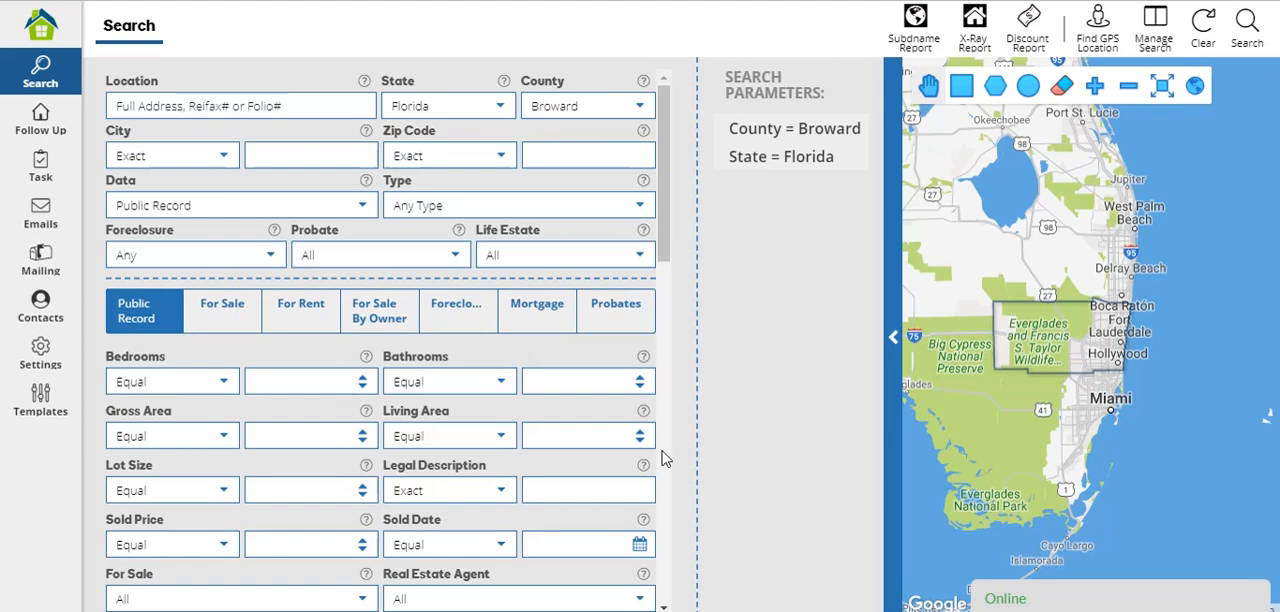
click(1150, 32)
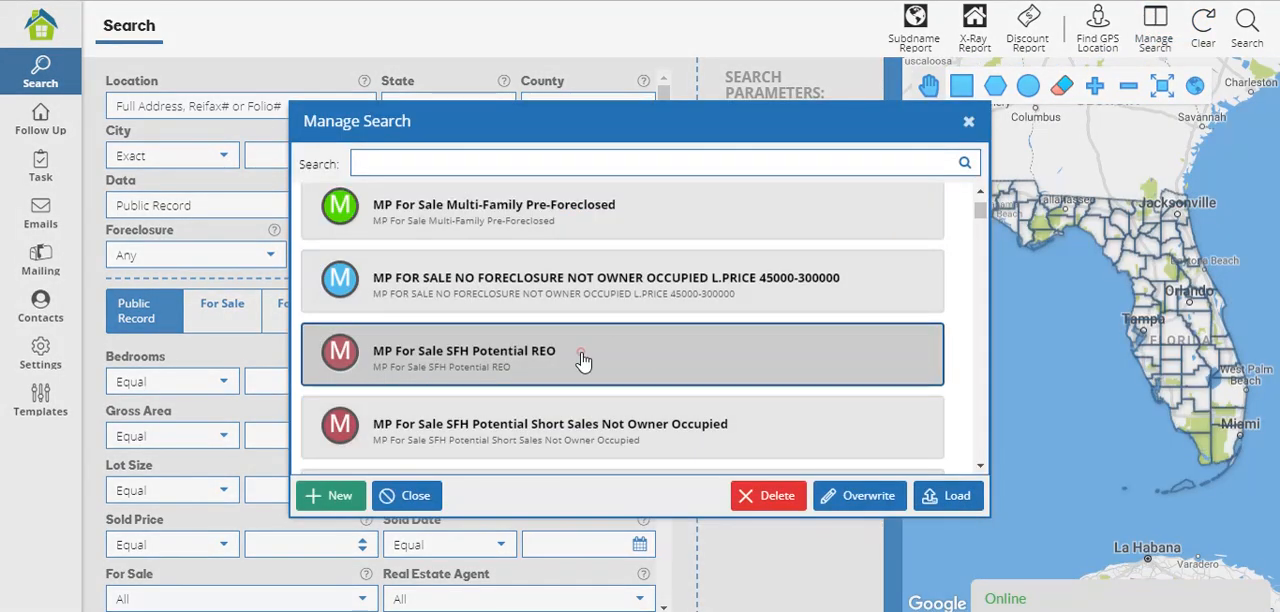
click(958, 498)
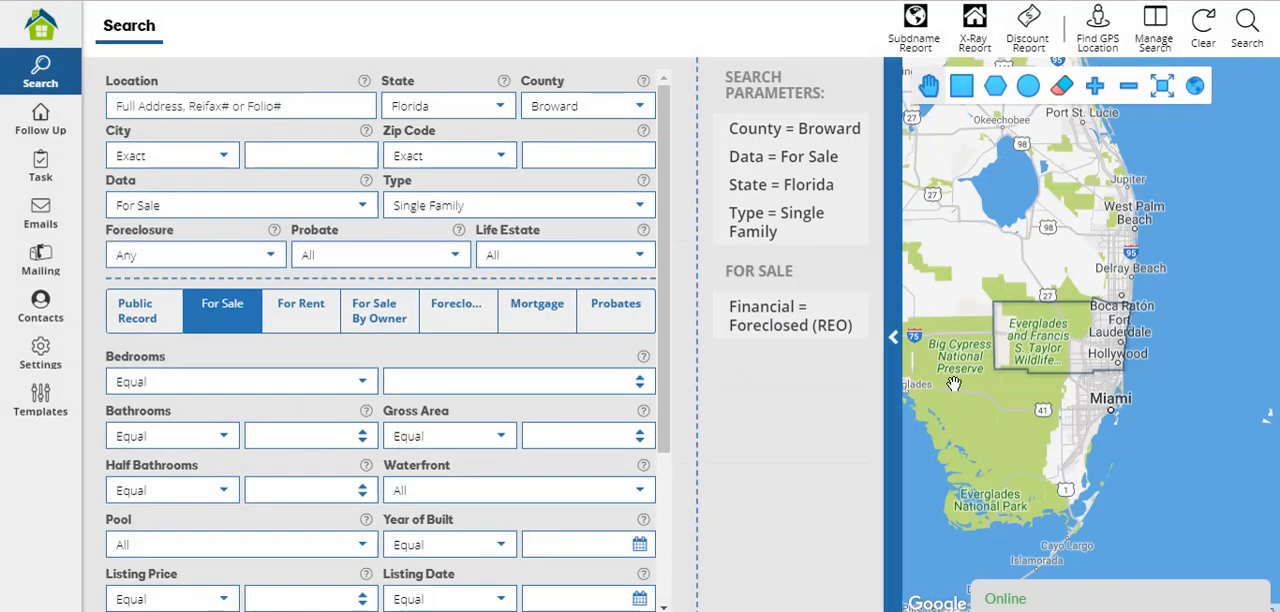
click(1246, 24)
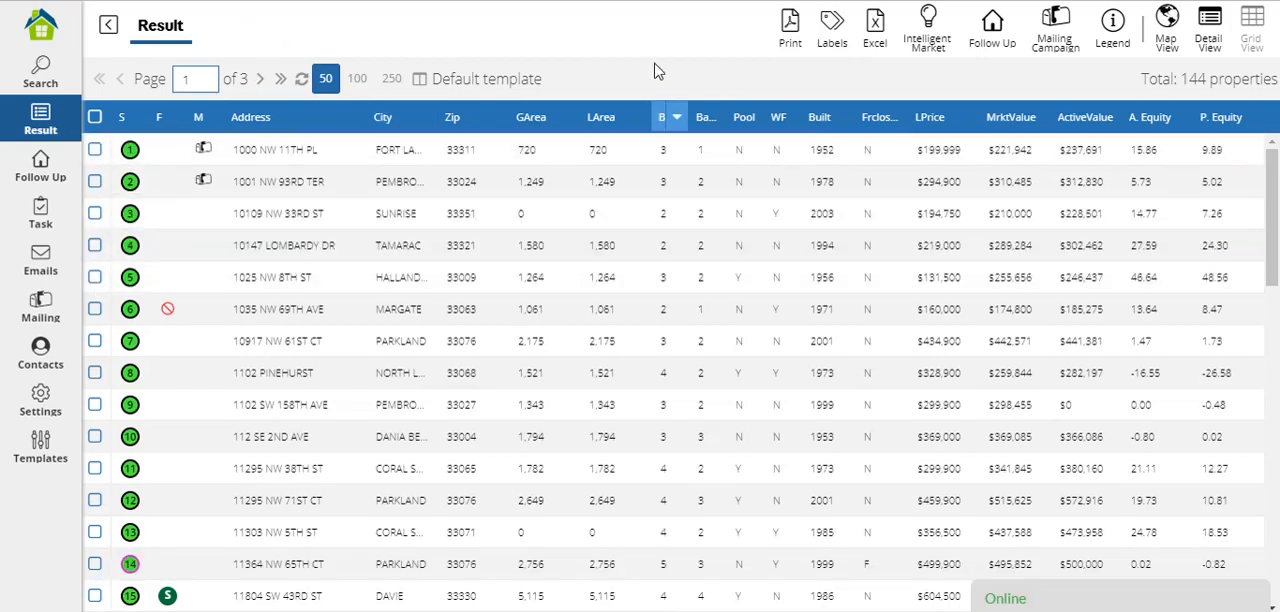
Start an Intelligent Market analysis of the search results with the result set by OWNER NAME.
click(929, 28)
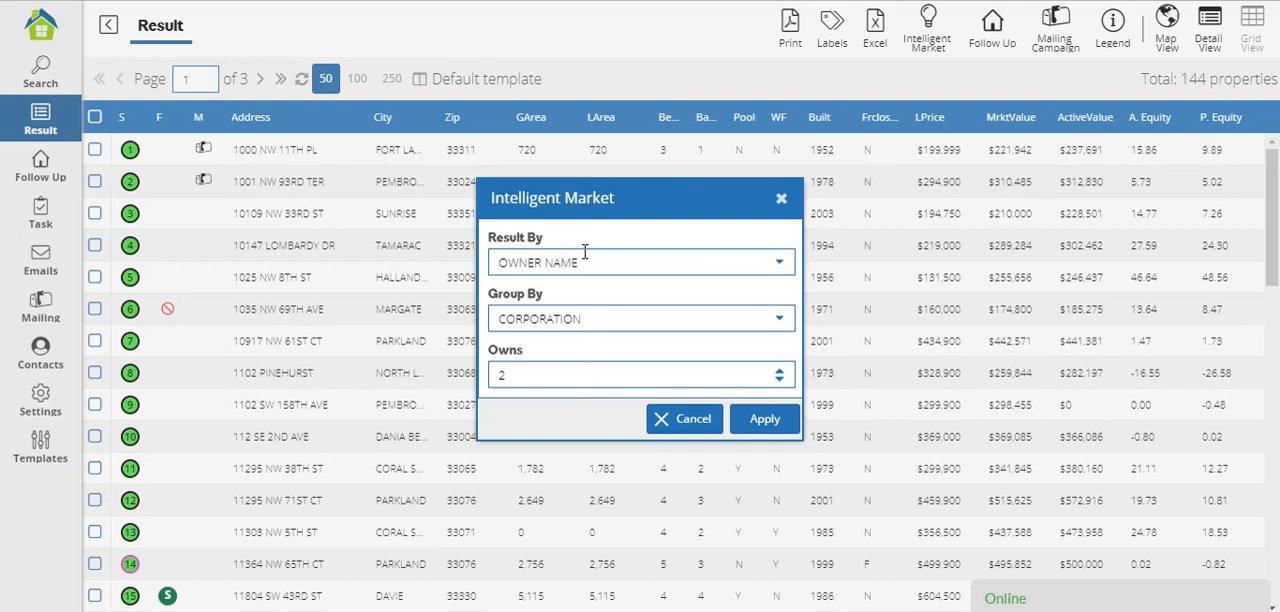
click(778, 264)
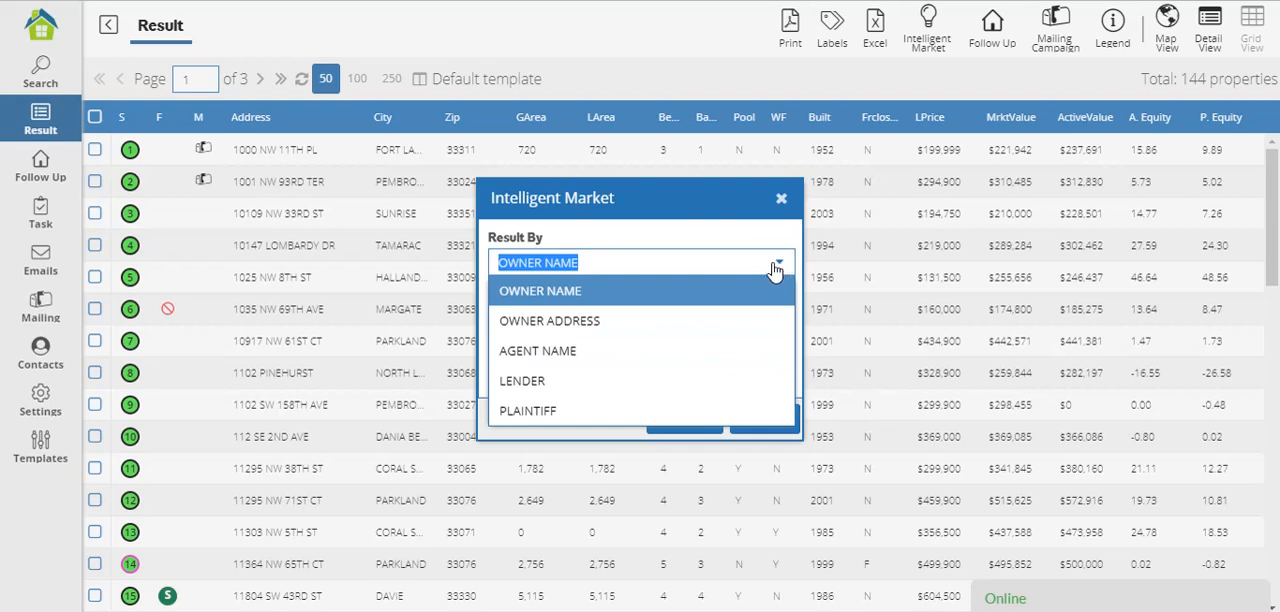
click(781, 262)
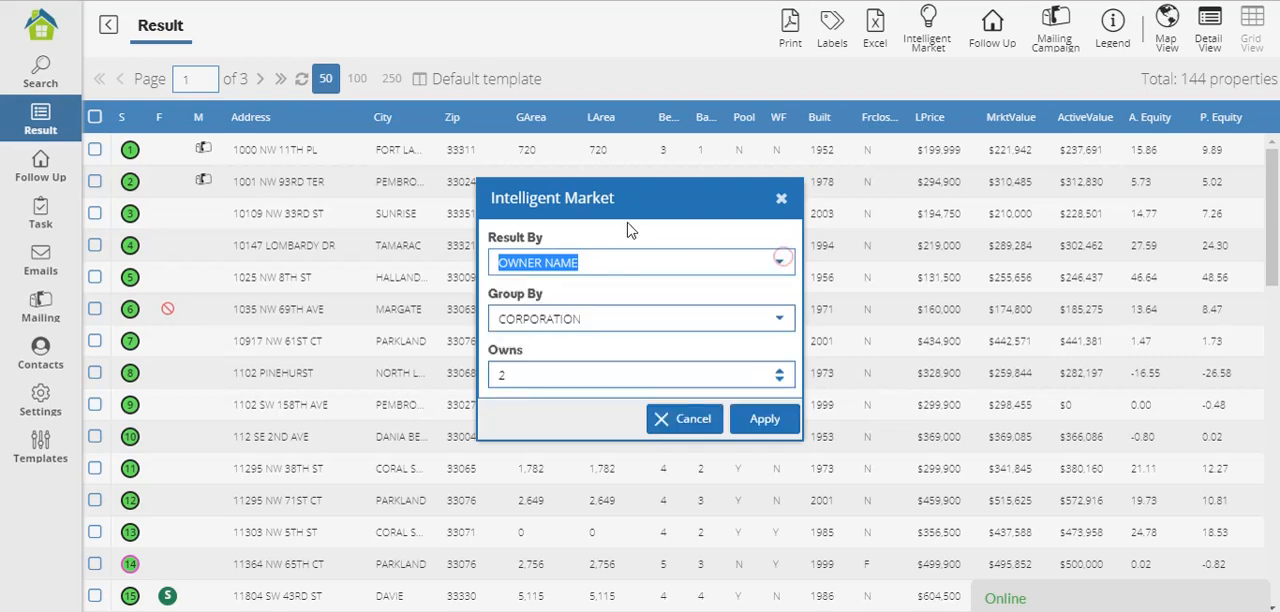
click(627, 229)
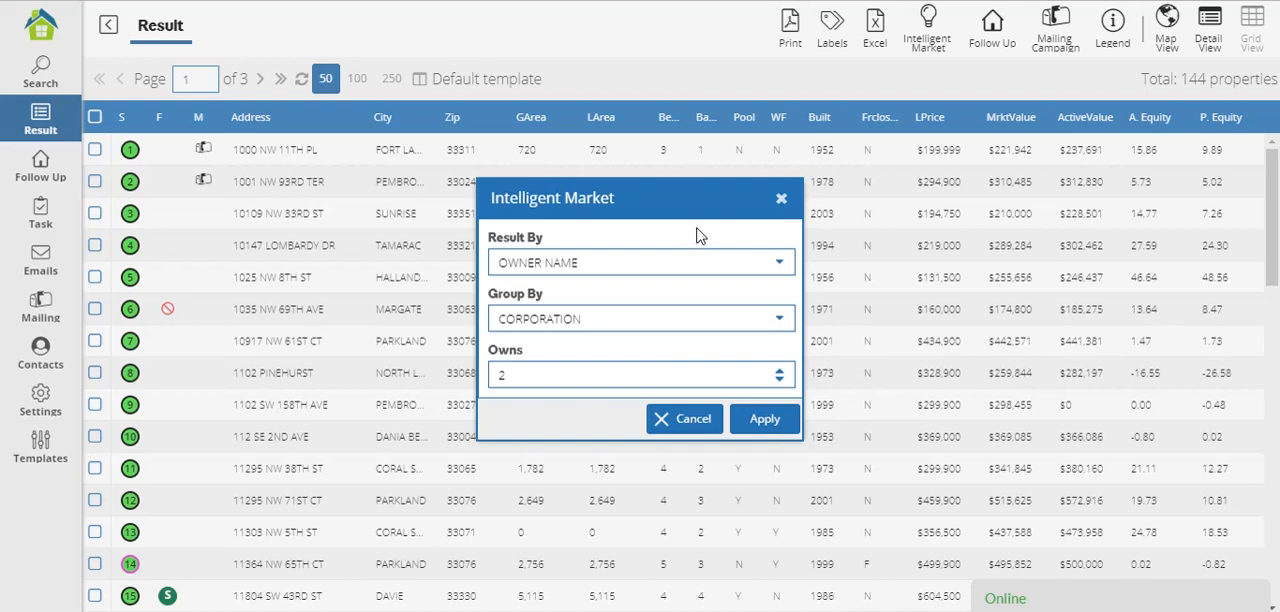
click(787, 263)
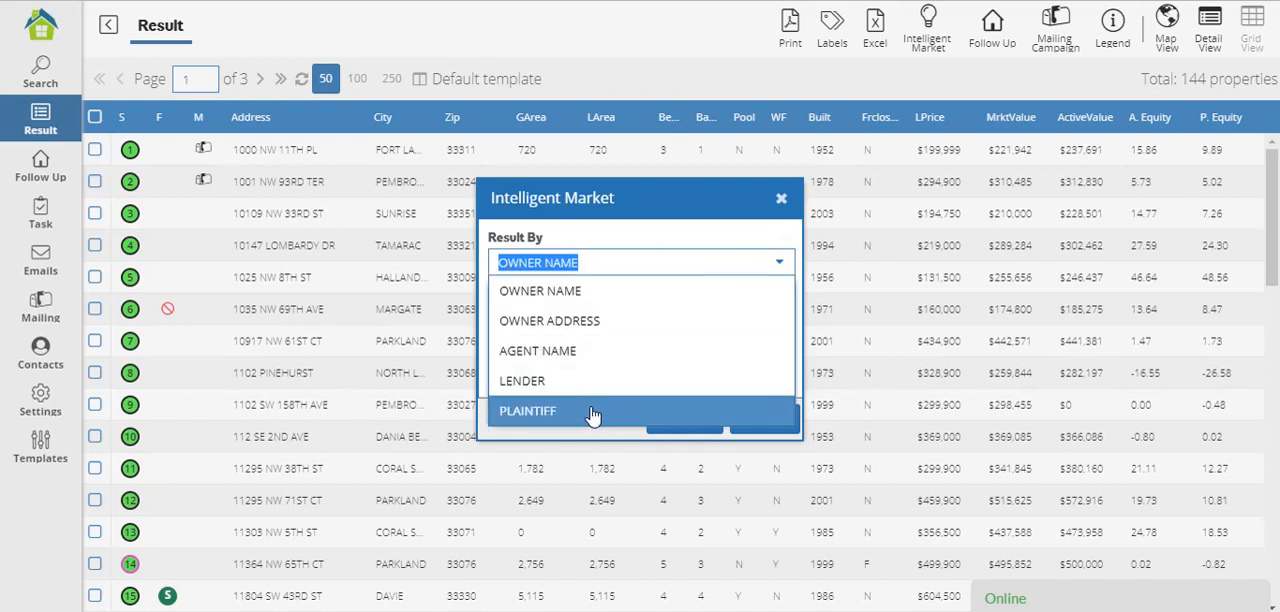
click(604, 291)
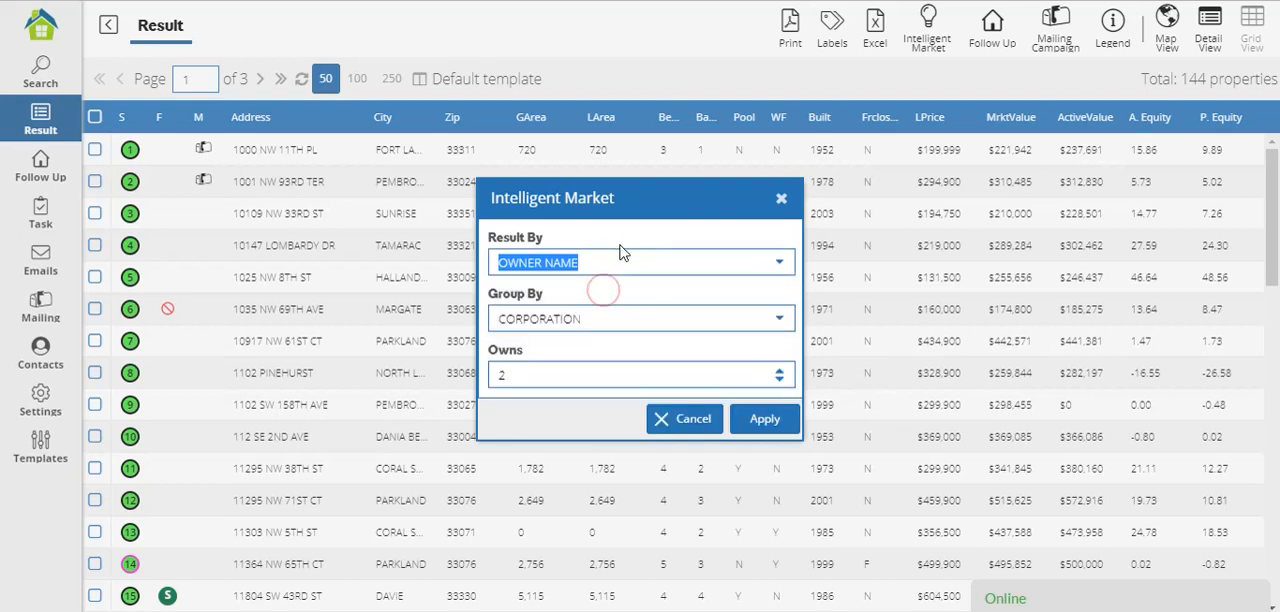
click(621, 247)
click(477, 226)
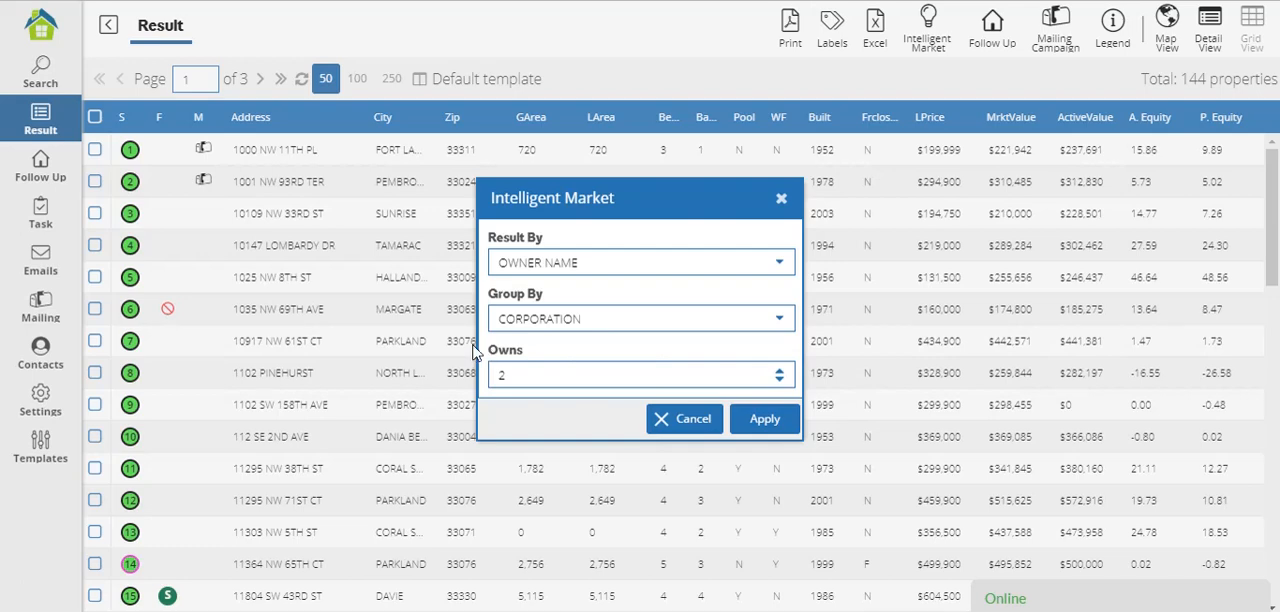
Set the Intelligent Market grouping to ALL and generate the owner list.
click(778, 318)
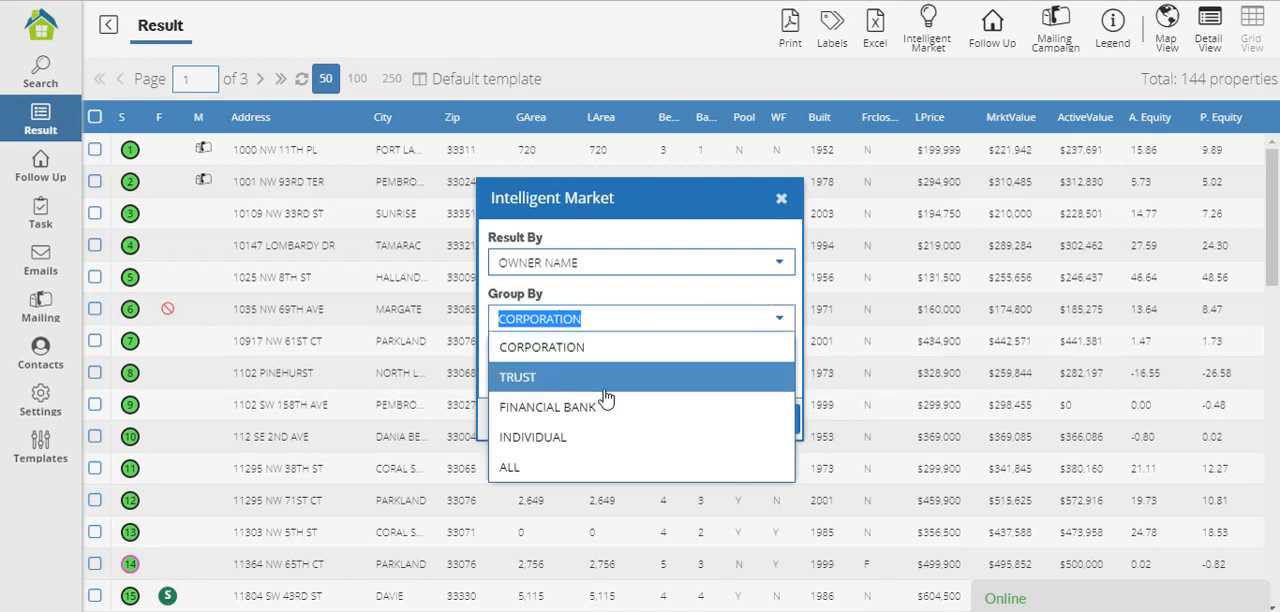
click(585, 470)
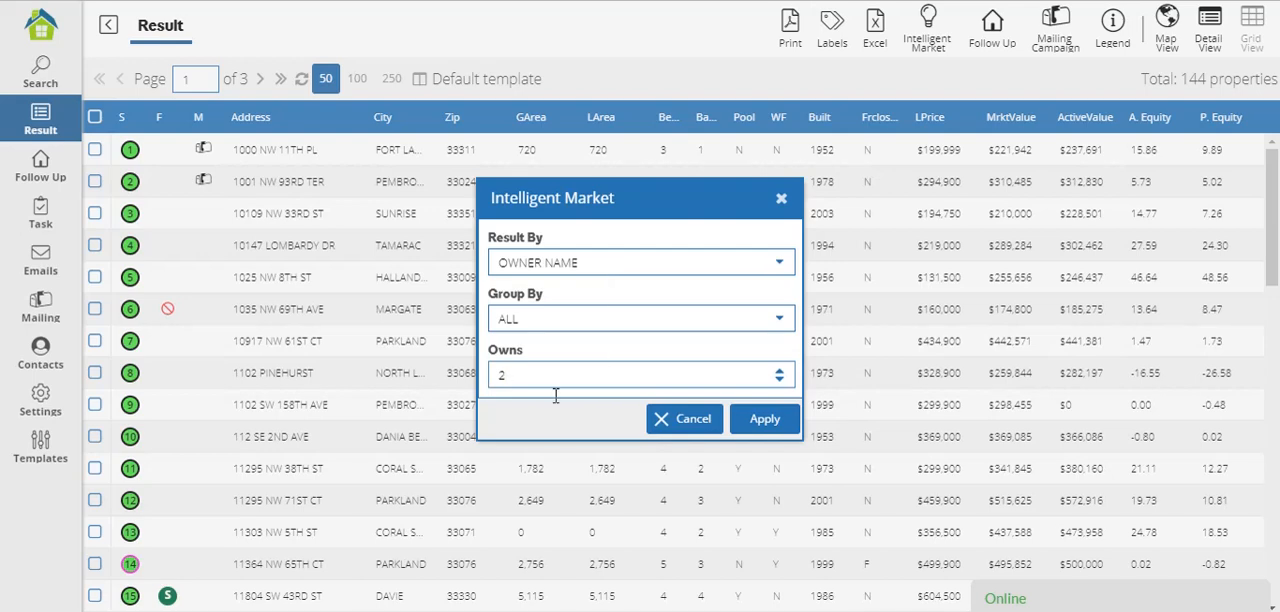
click(765, 423)
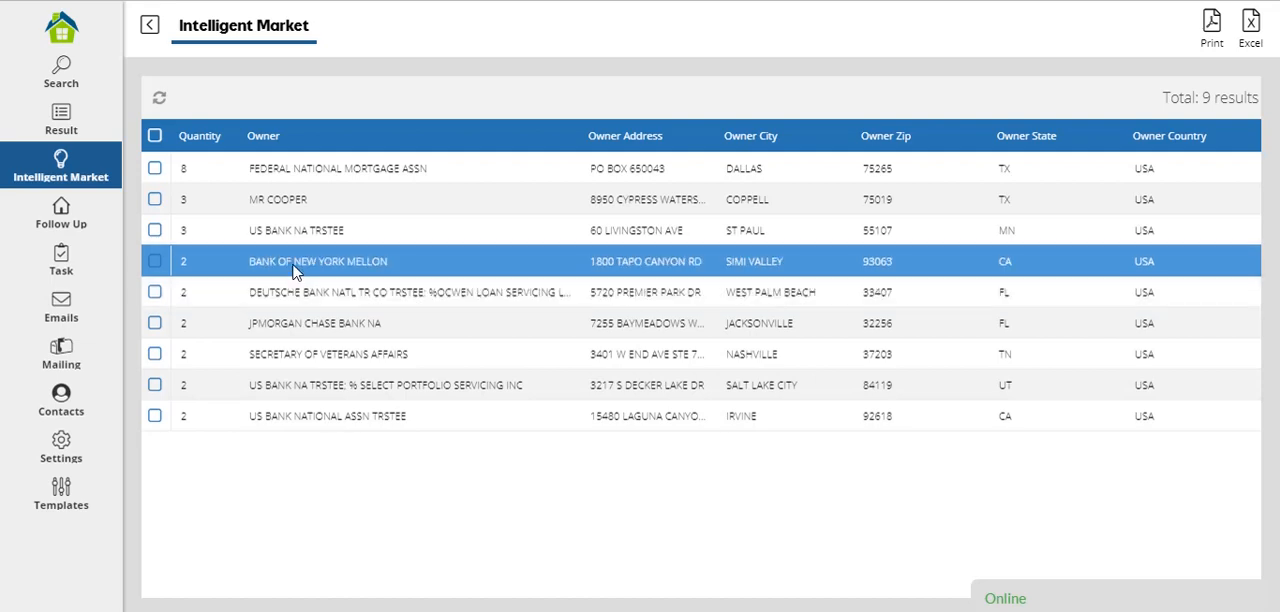
Check the export formats available for all listed owners, leaving the owner selection cleared.
click(155, 137)
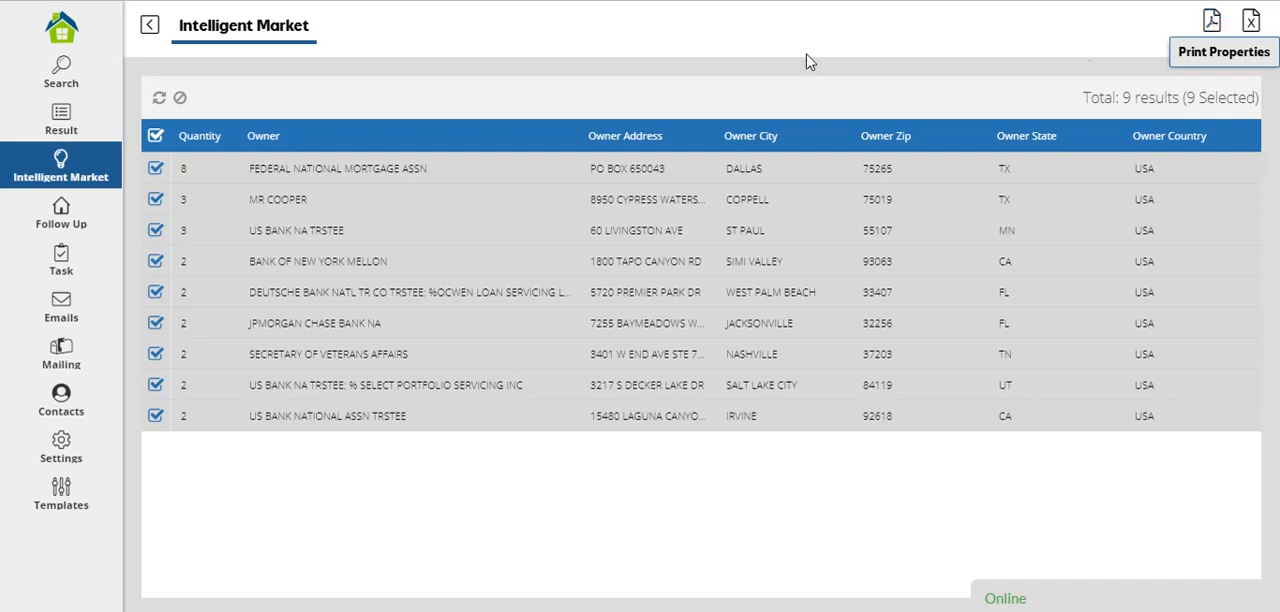
click(1250, 22)
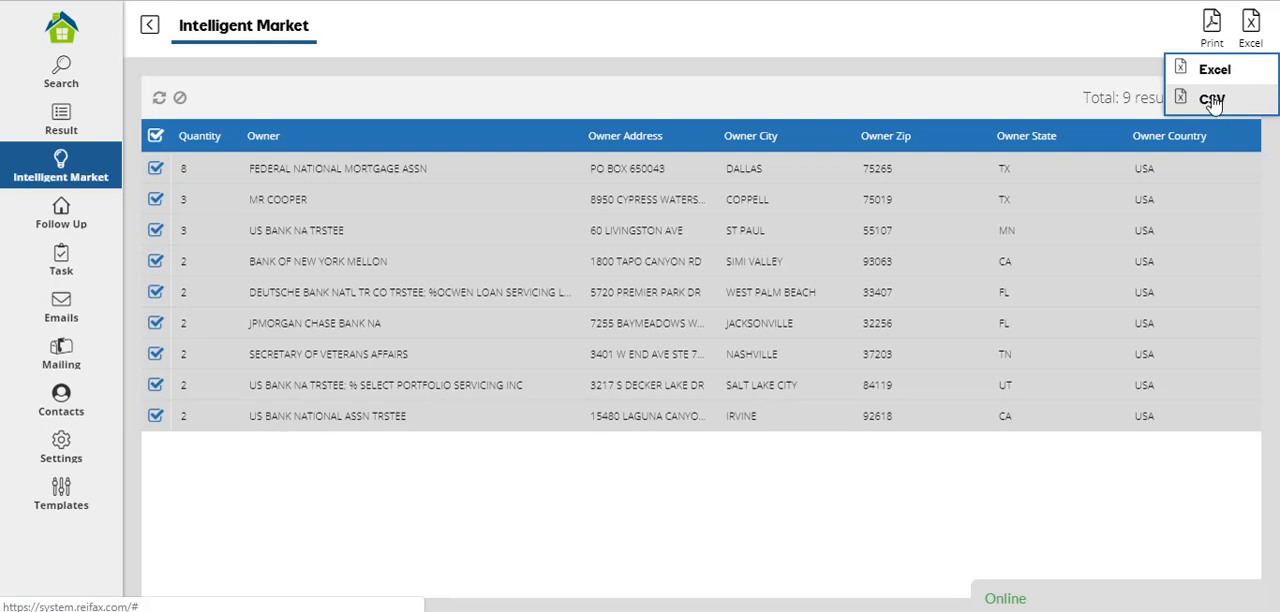
click(865, 104)
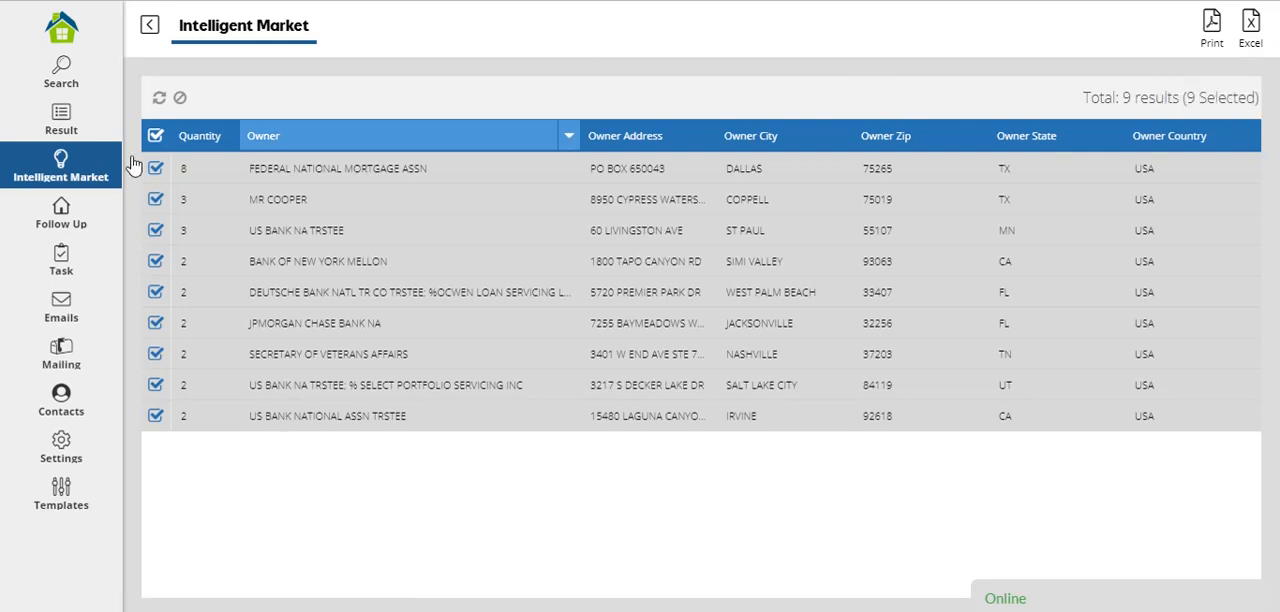
click(155, 135)
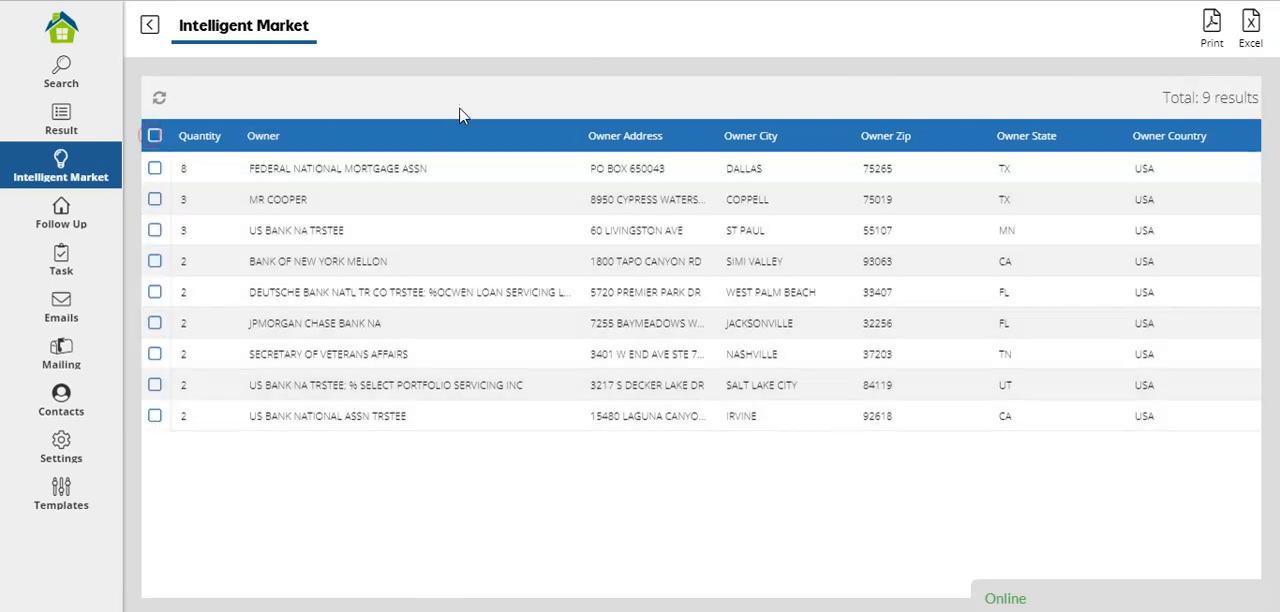
Open the property details for FEDERAL NATIONAL MORTGAGE ASSN and select all of its properties.
click(367, 175)
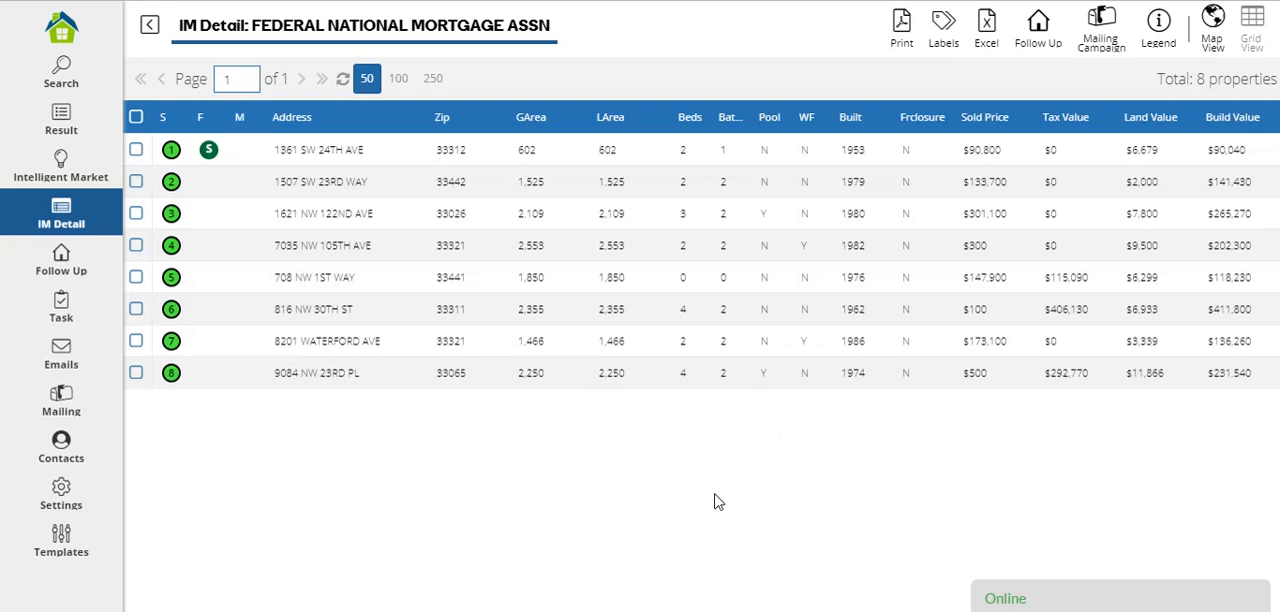
click(136, 117)
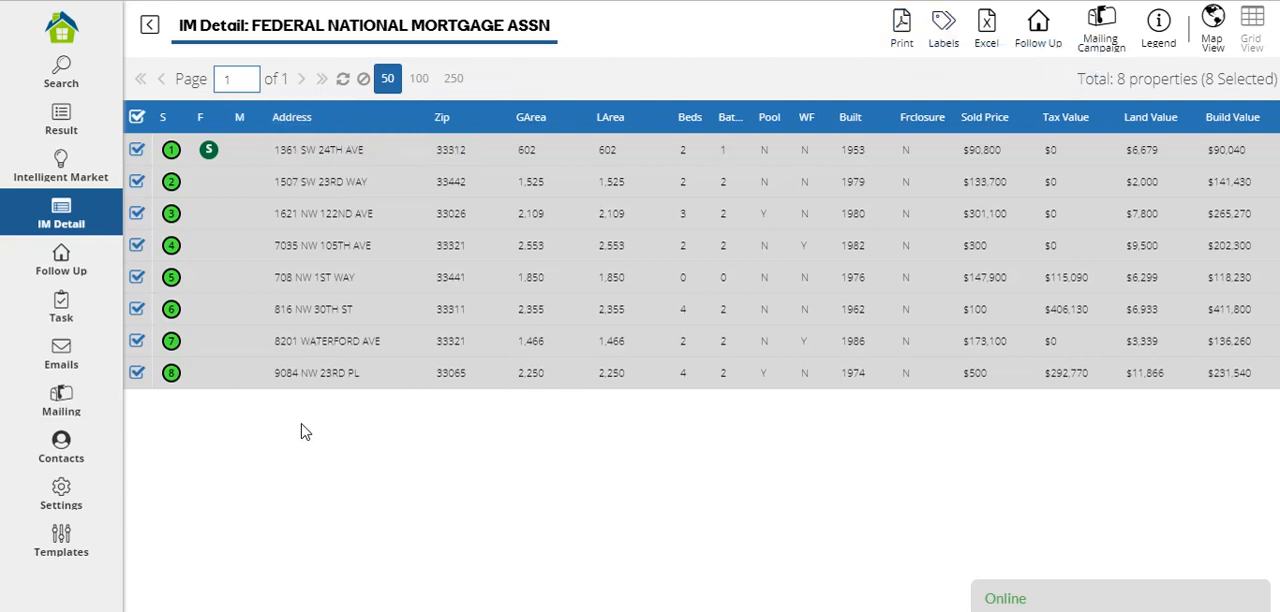
Generate mailing labels for the selected properties with label size 9 and the second alignment option.
click(946, 30)
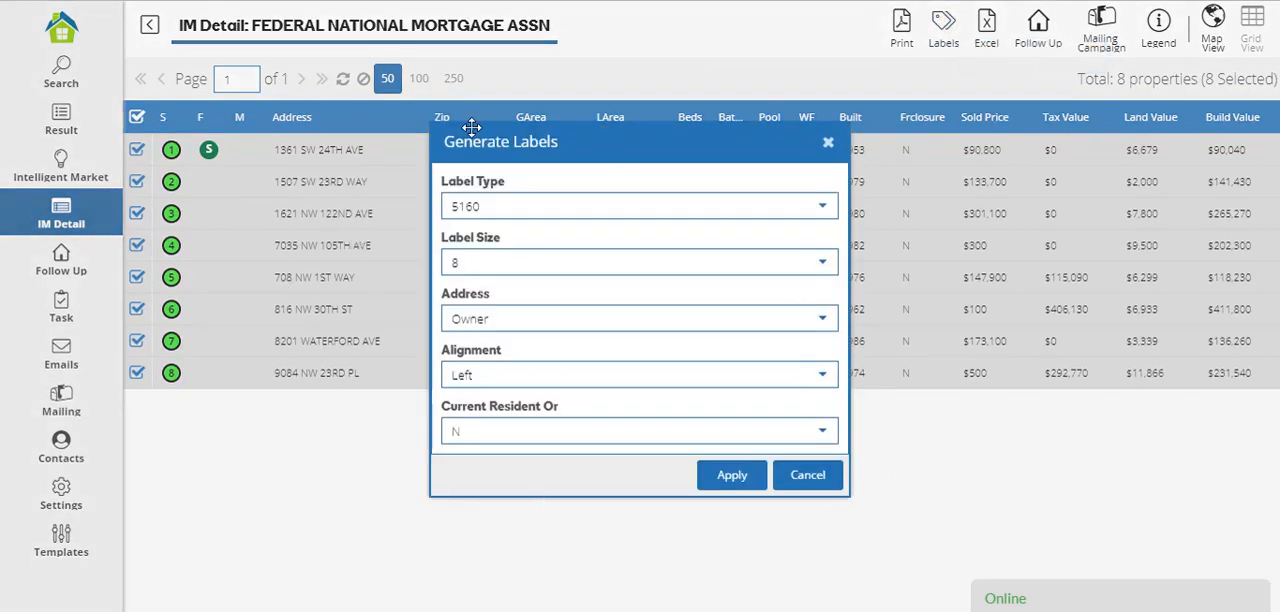
click(822, 264)
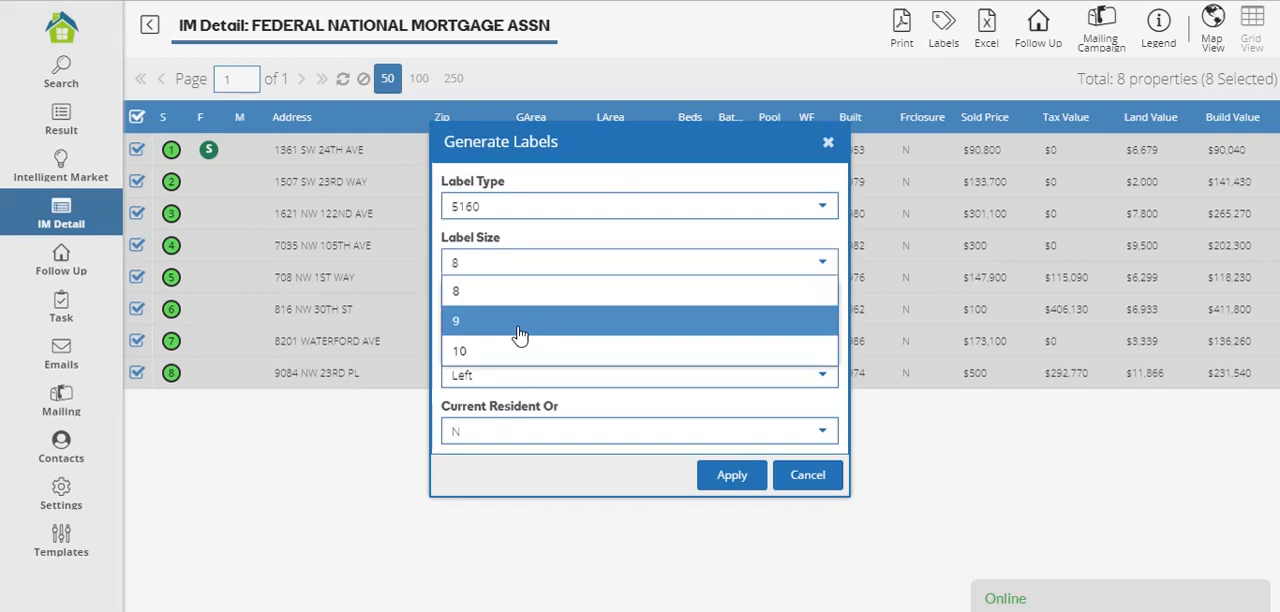
click(521, 335)
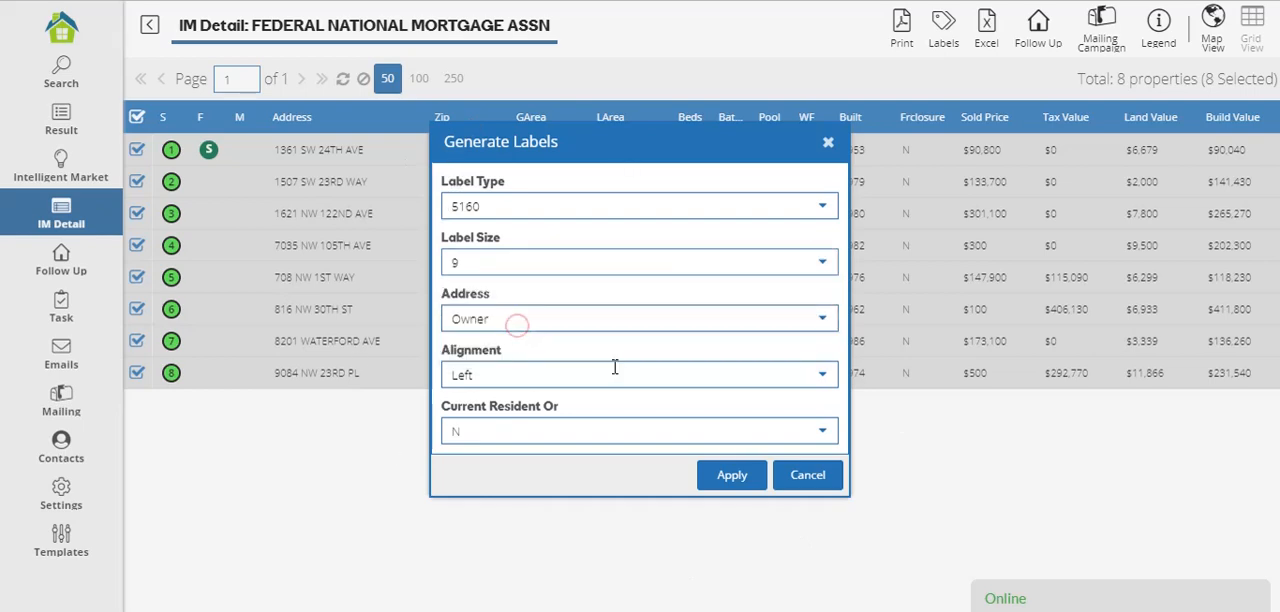
click(820, 377)
click(570, 431)
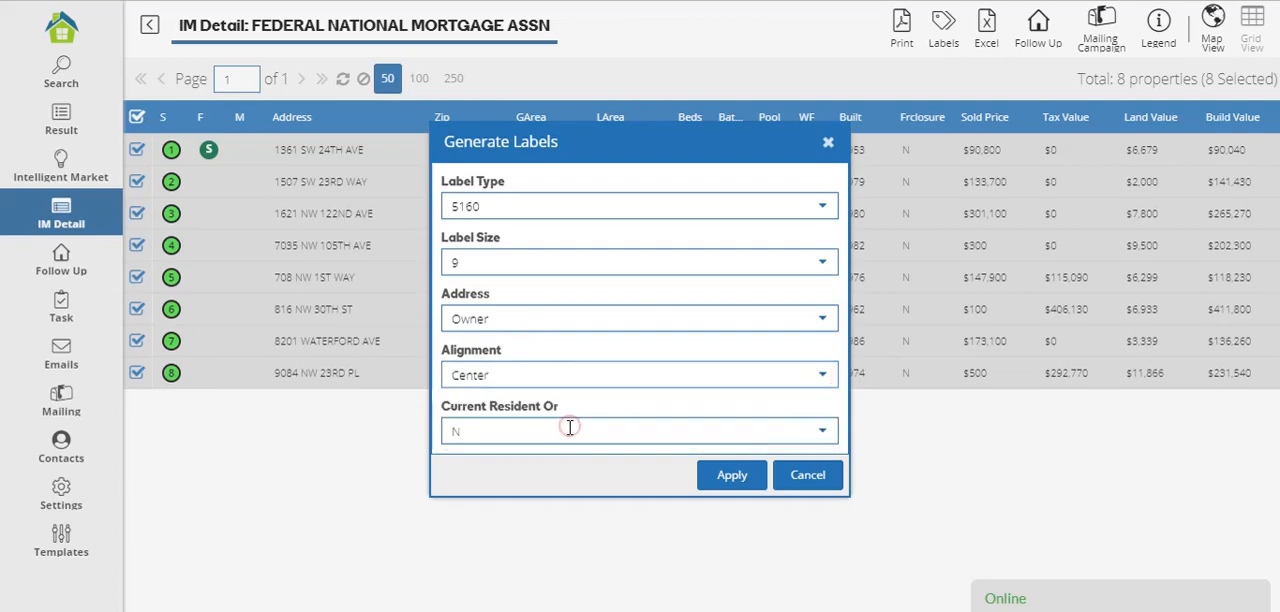
click(746, 482)
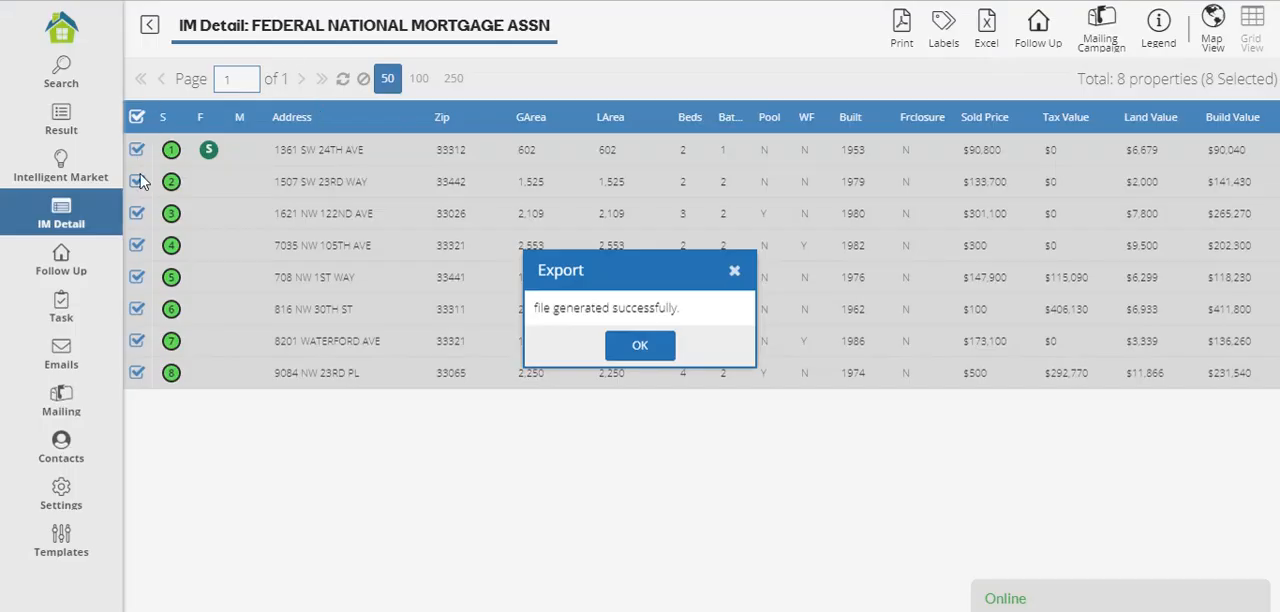
click(656, 342)
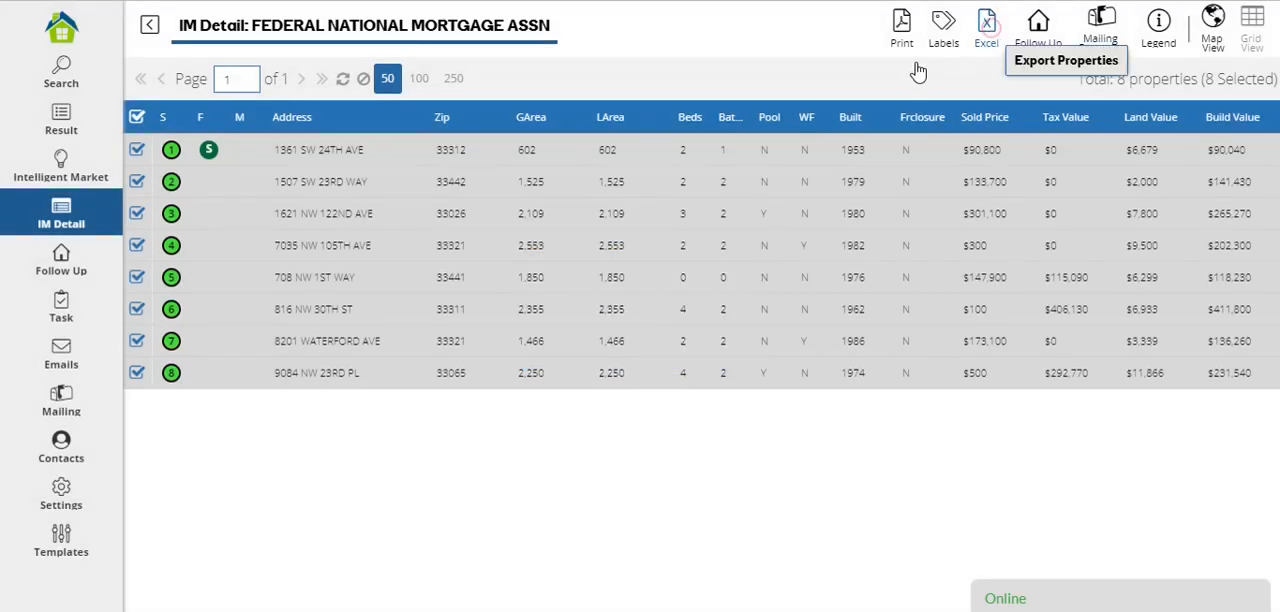
Export the selected properties as CSV and review the property status legend.
click(990, 35)
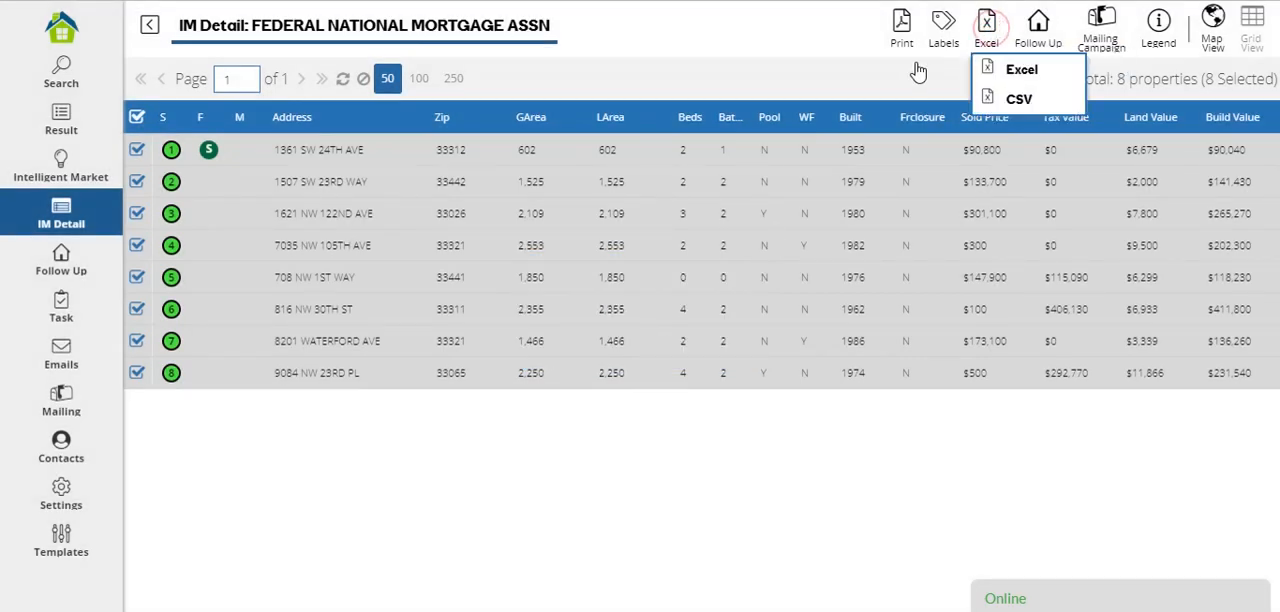
click(1064, 107)
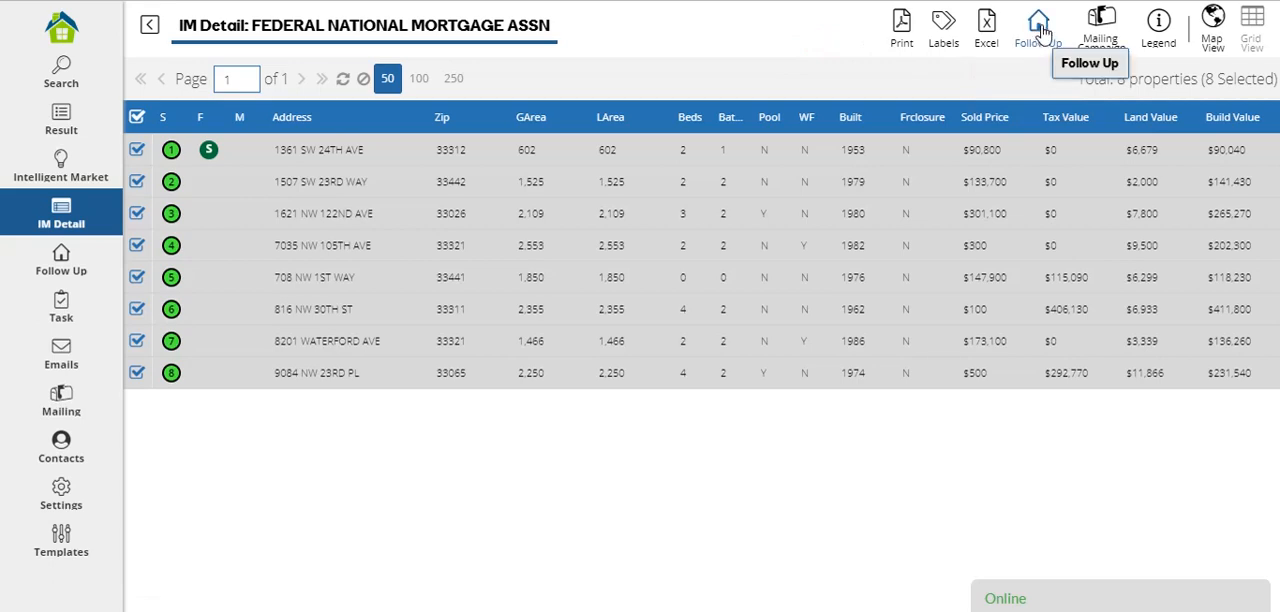
click(1158, 30)
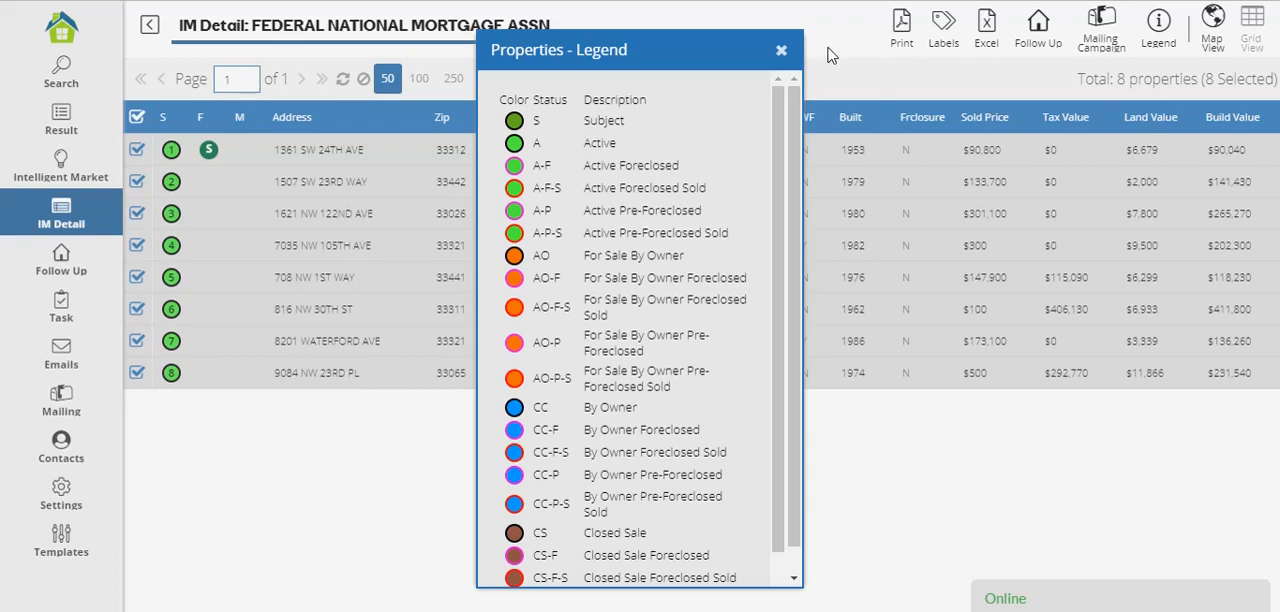
click(781, 50)
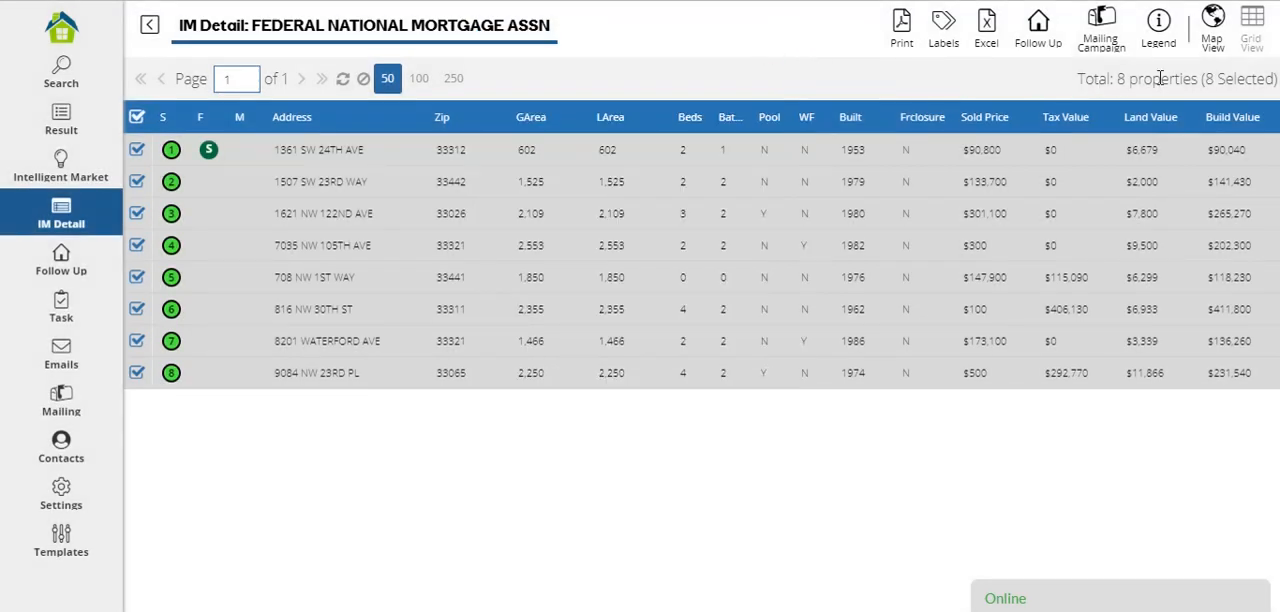
Examine the properties on the map, check the details of property 5, and return to the grid view.
click(1213, 22)
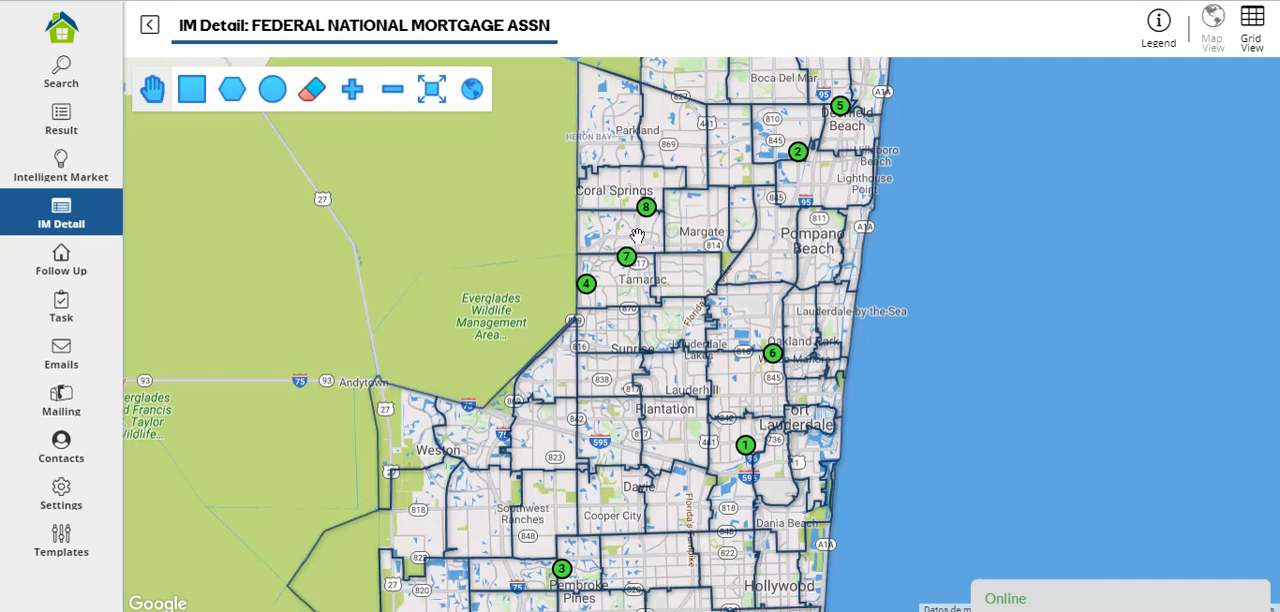
click(354, 96)
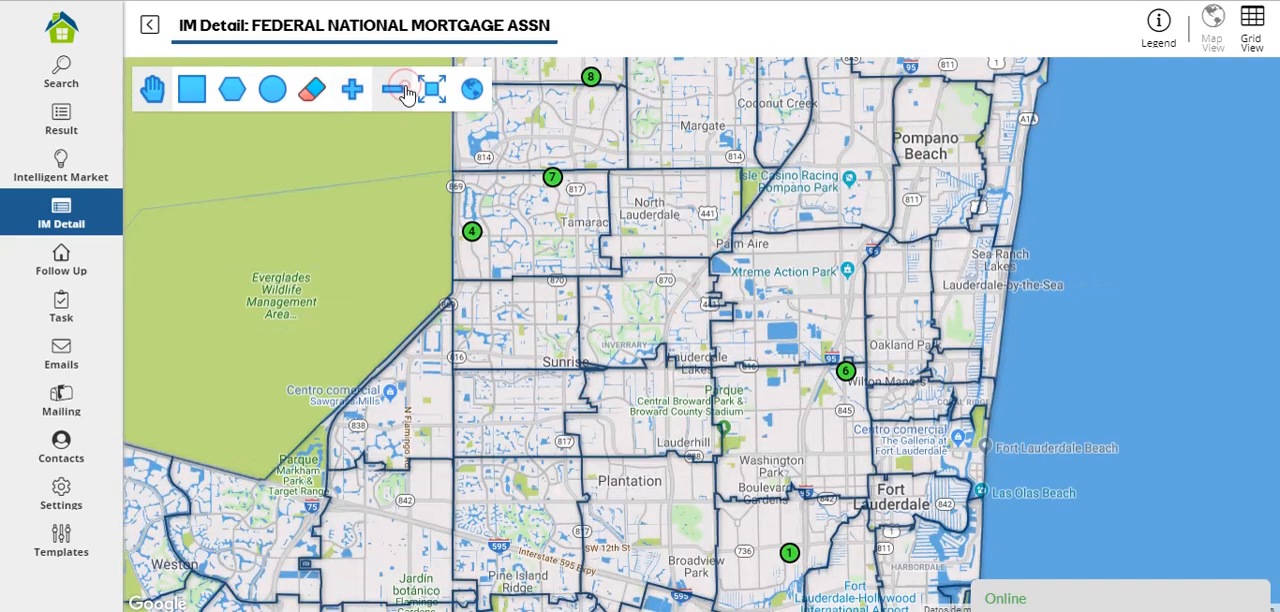
click(393, 90)
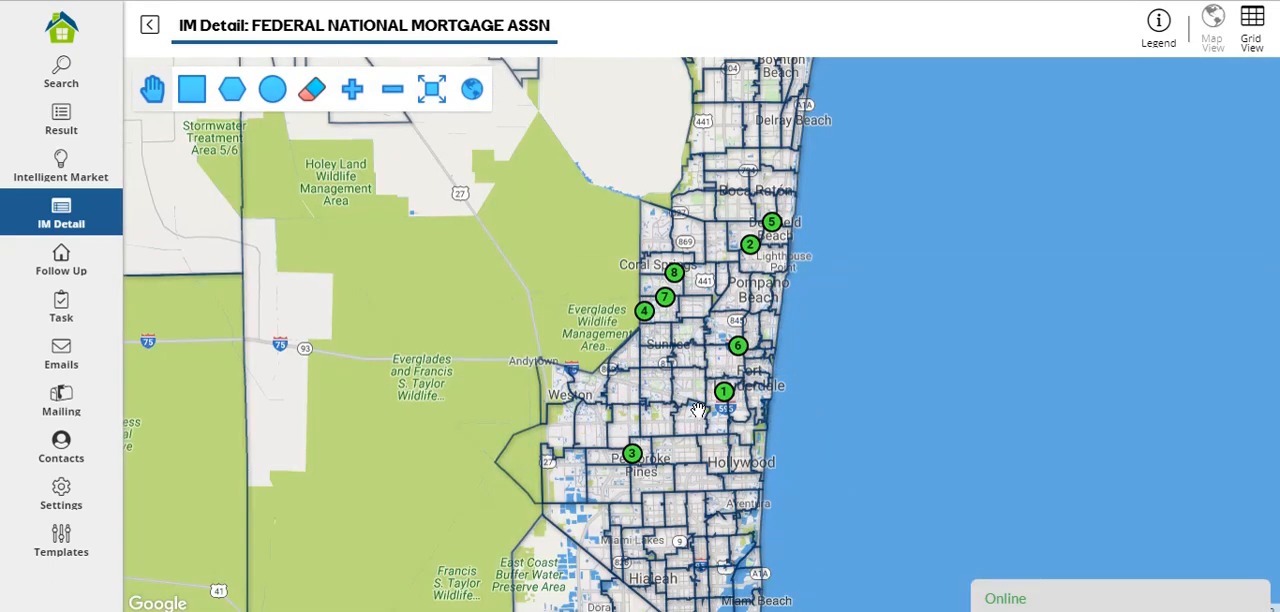
click(772, 222)
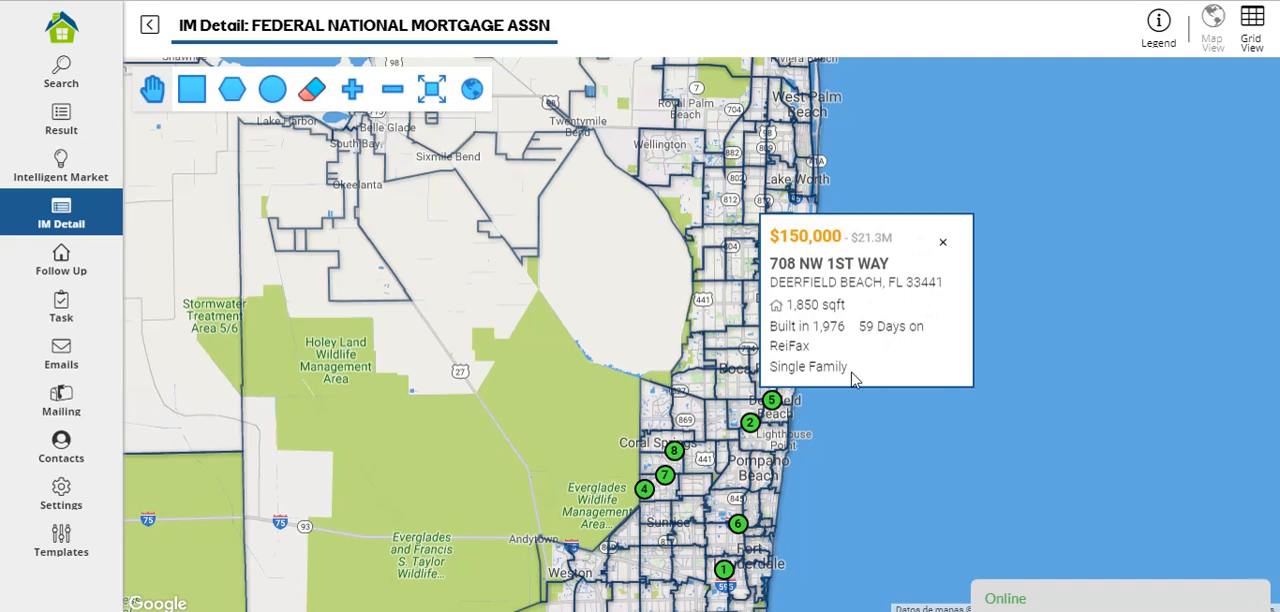
click(942, 246)
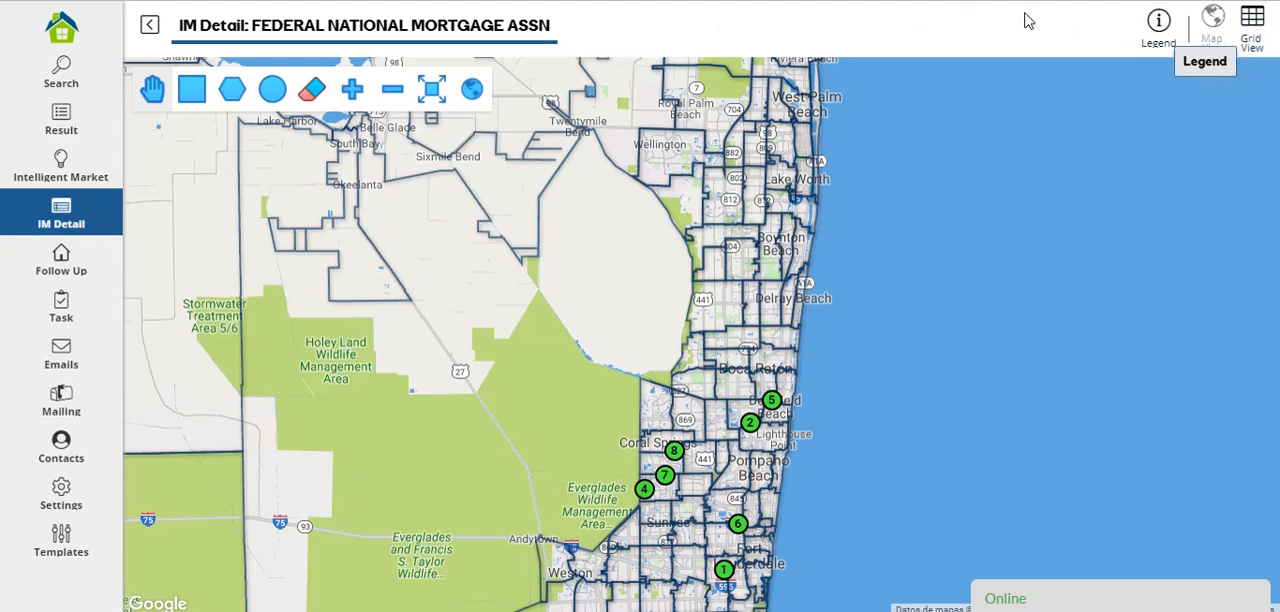
click(1254, 37)
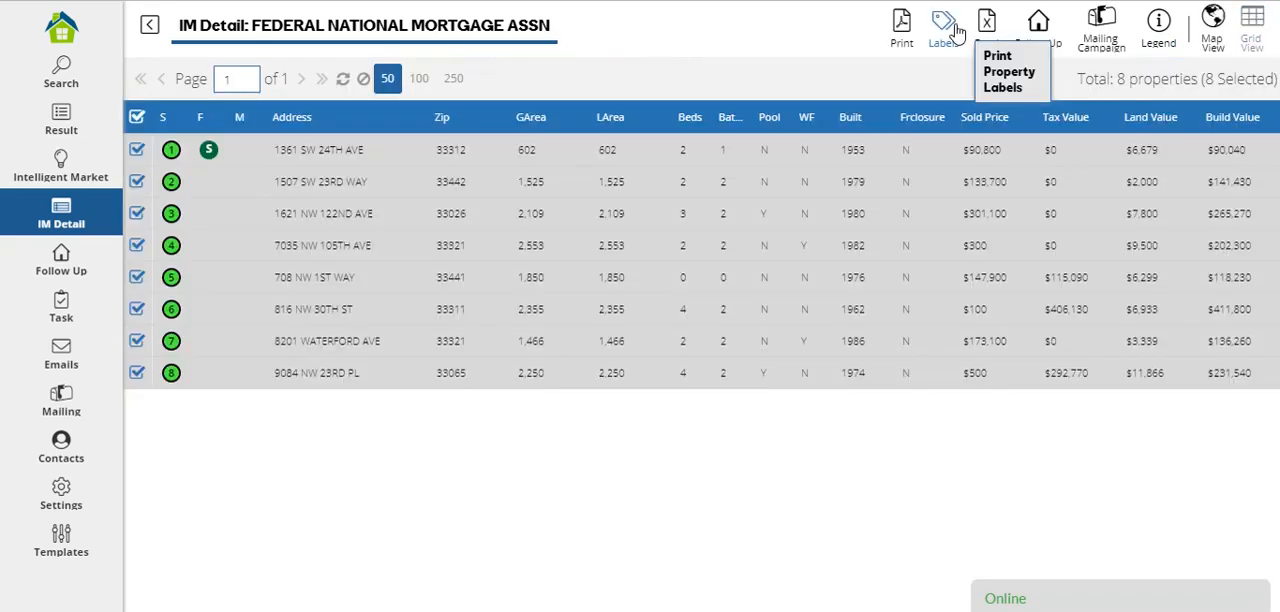